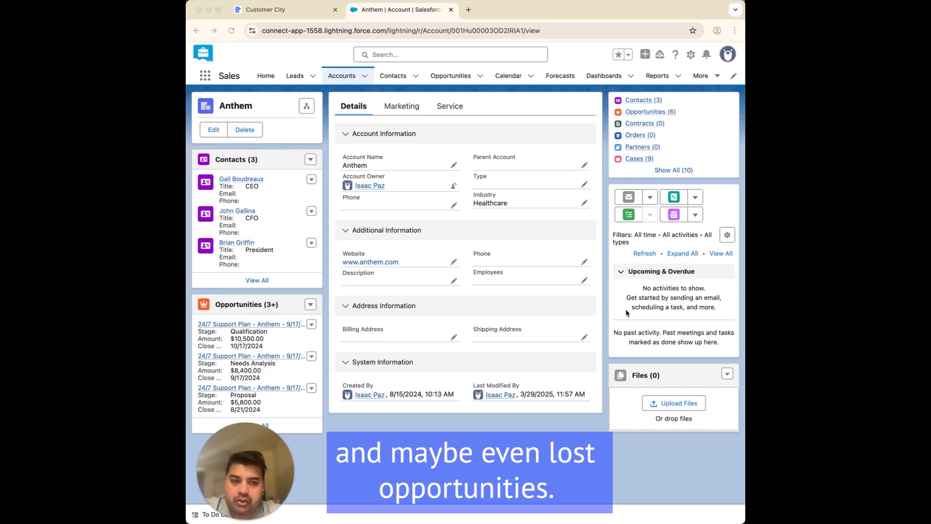
# Step: Switch to Customer City, open DataGraph in Duplicate Records View and review the available record-type filters
pyautogui.click(310, 9)
pyautogui.click(403, 10)
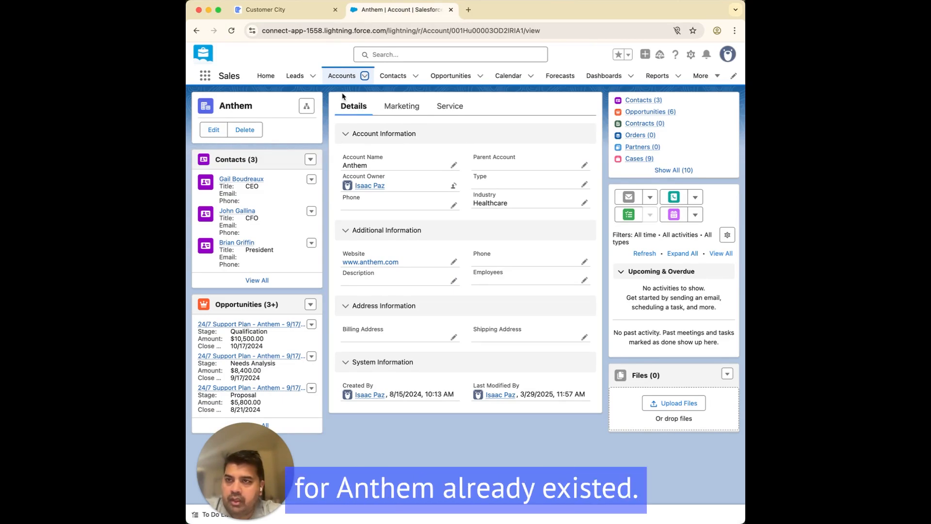
pyautogui.click(270, 9)
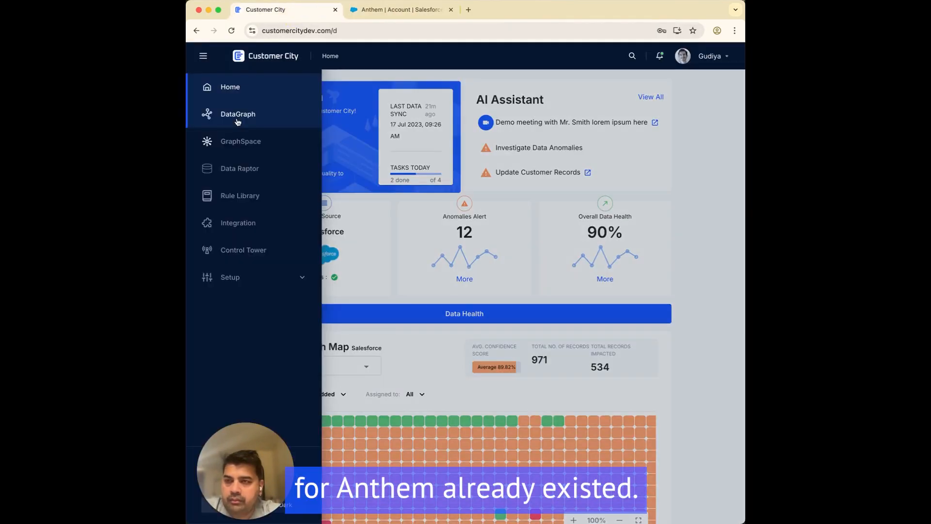
pyautogui.click(238, 115)
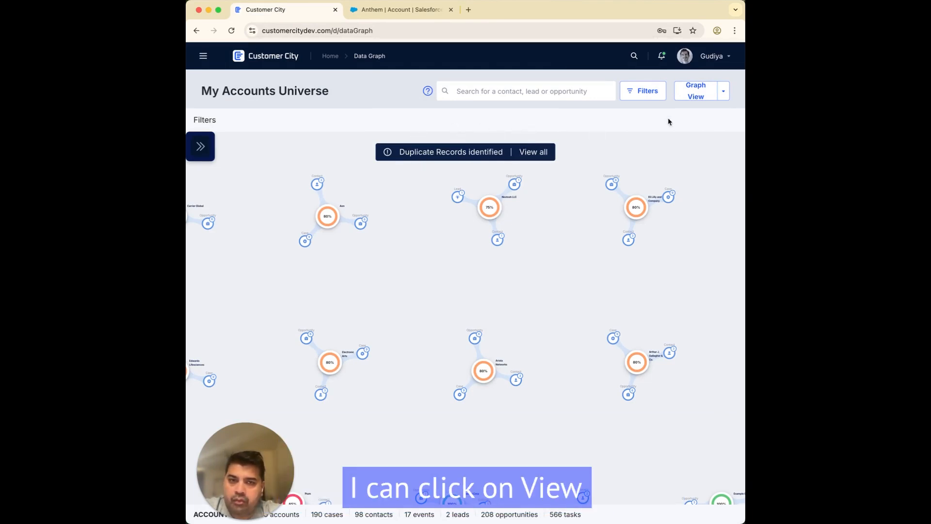
pyautogui.click(724, 91)
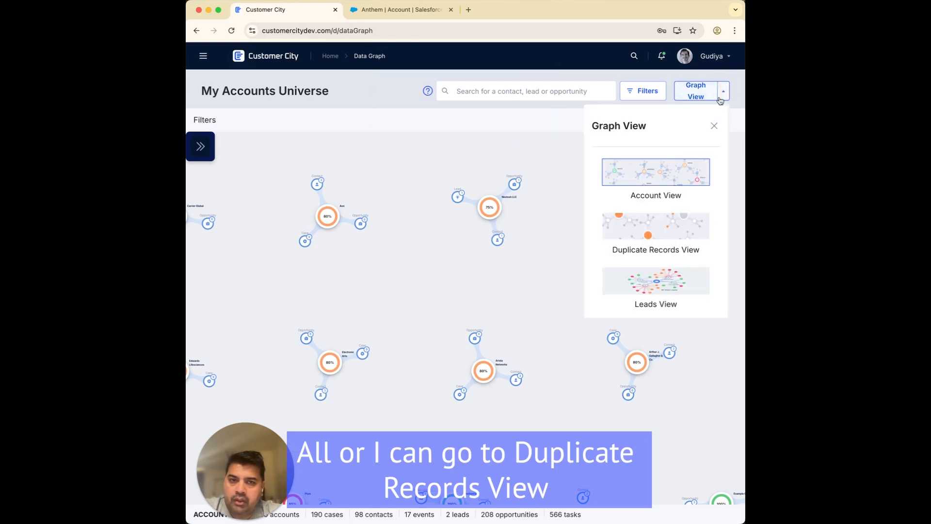
pyautogui.click(679, 232)
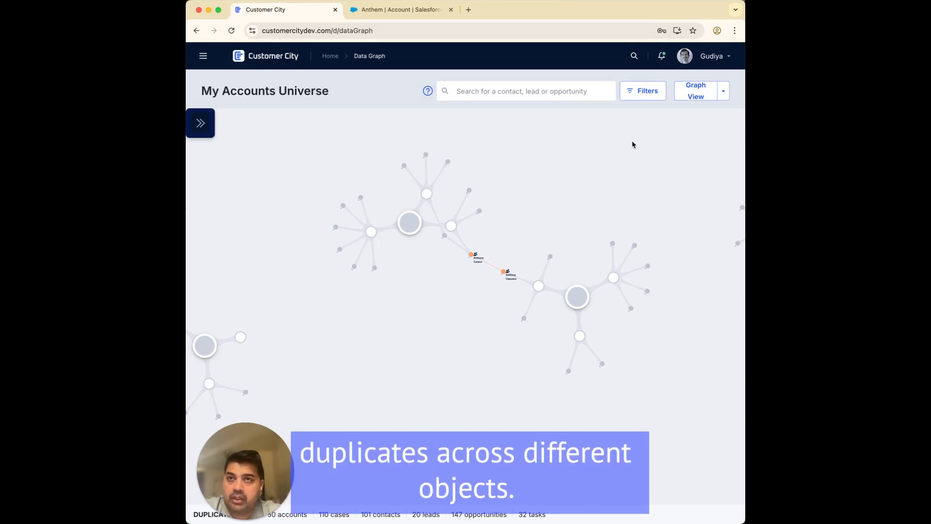
pyautogui.click(643, 93)
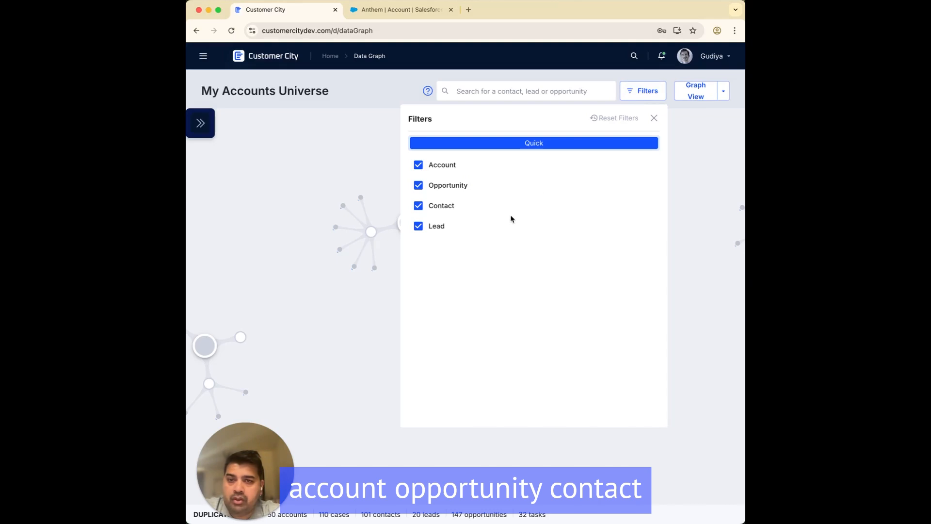
pyautogui.click(654, 118)
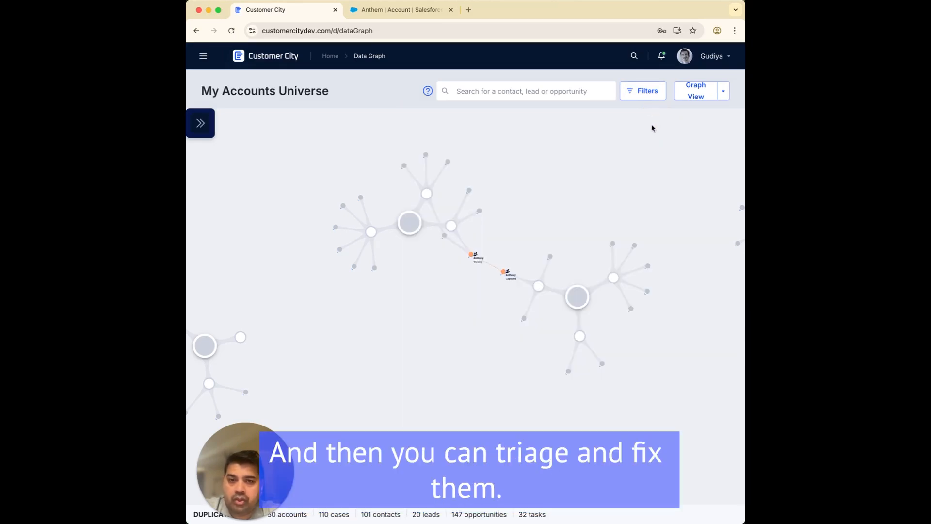
# Step: Search the graph for anthem and check the Anthem account's details for possible duplicates
pyautogui.click(553, 90)
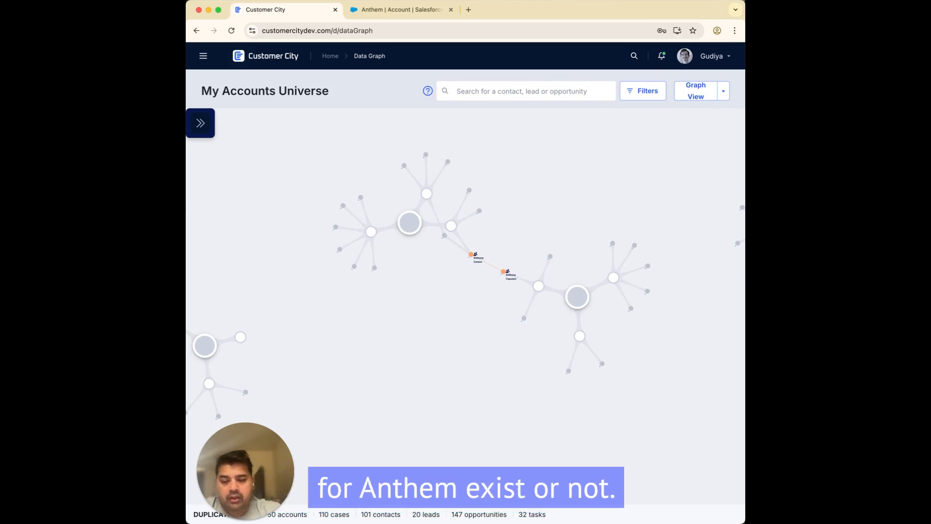
pyautogui.write('a')
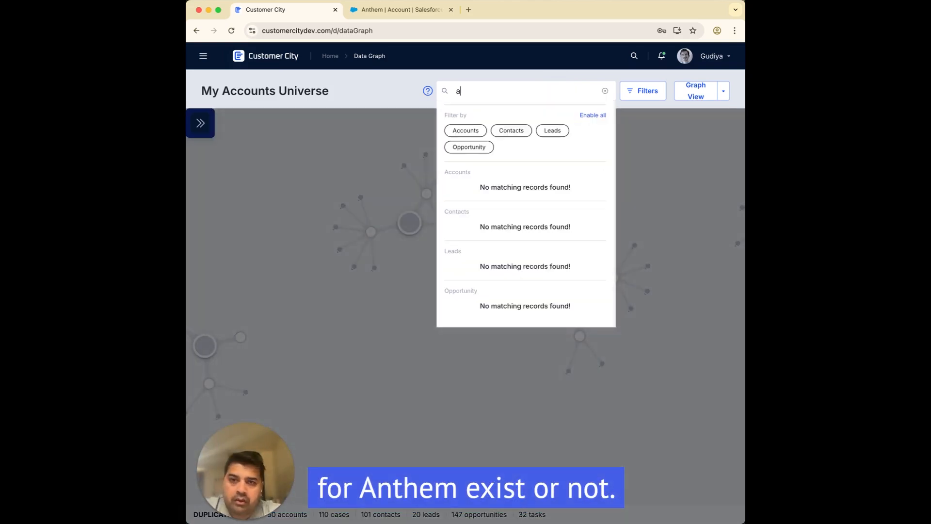
pyautogui.write('nthem')
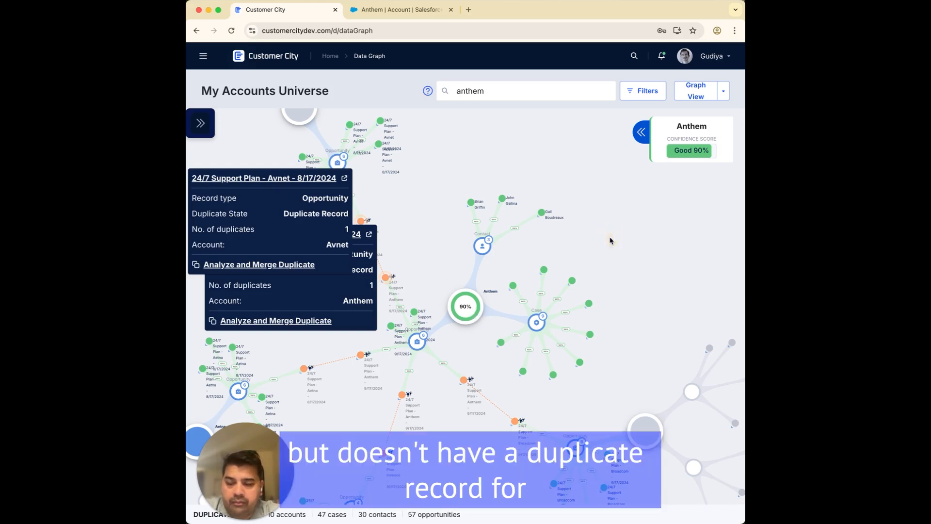
pyautogui.click(467, 309)
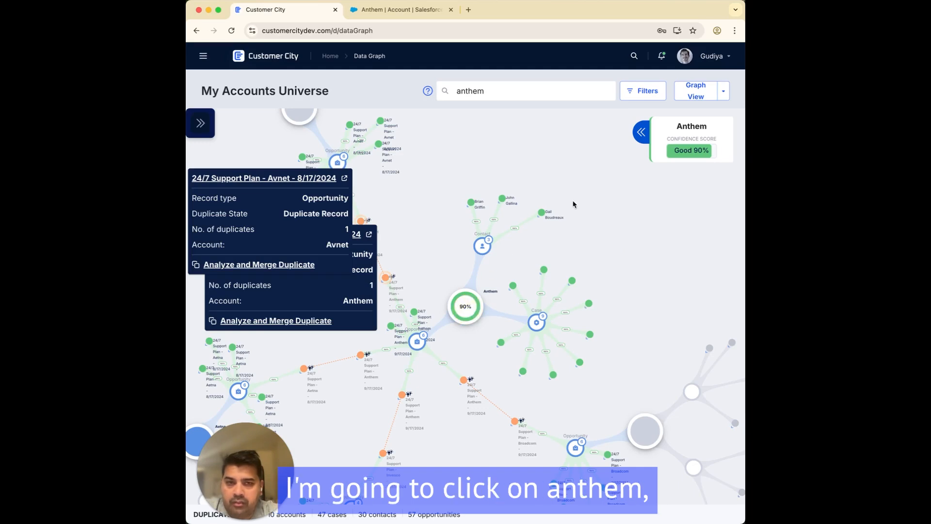
pyautogui.click(641, 132)
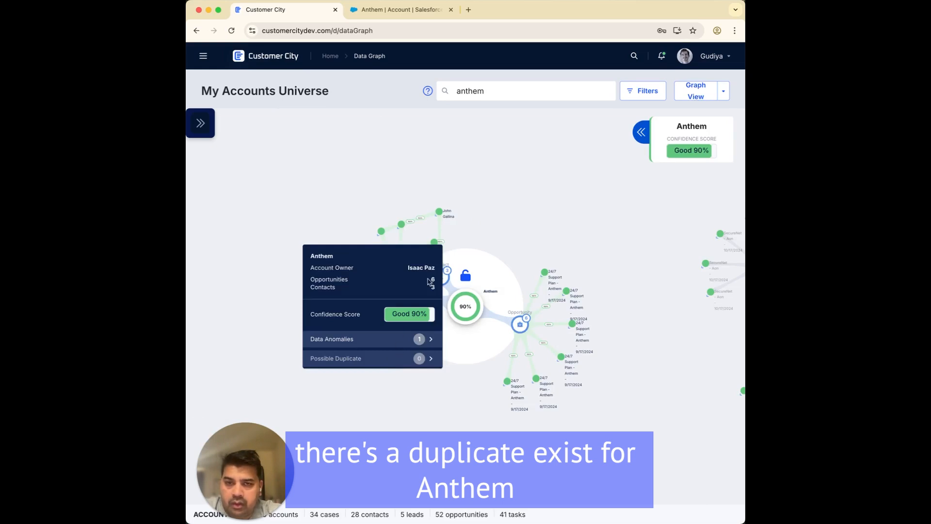
# Step: Switch to Salesforce and create a new account named Anthem with the type Customer
pyautogui.click(418, 9)
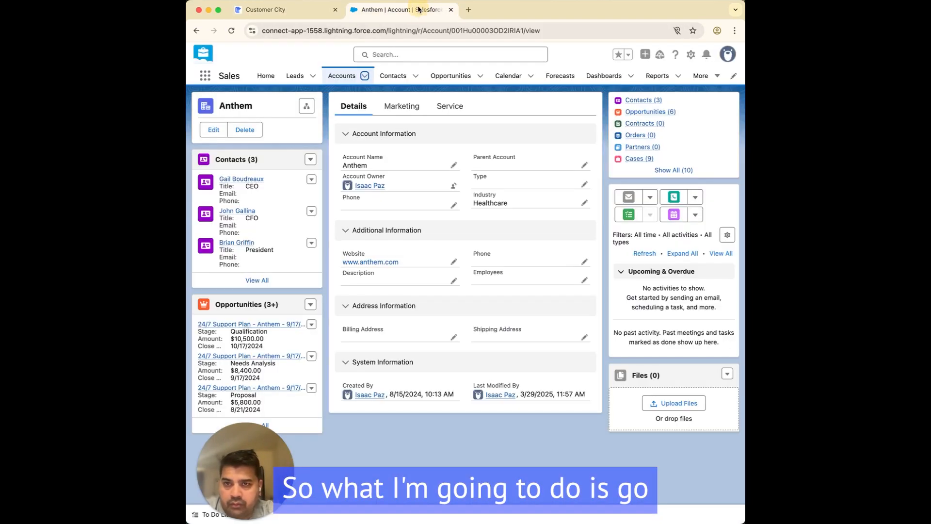
pyautogui.click(365, 76)
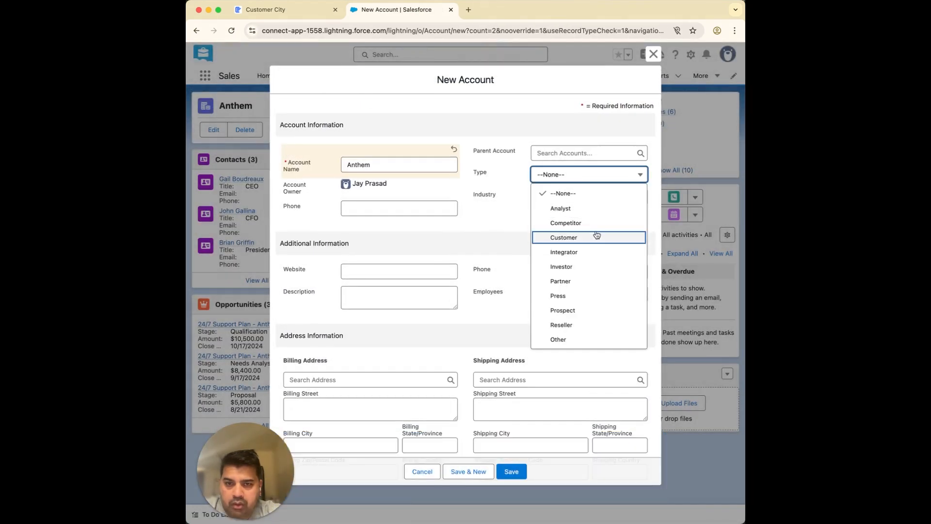
pyautogui.click(595, 235)
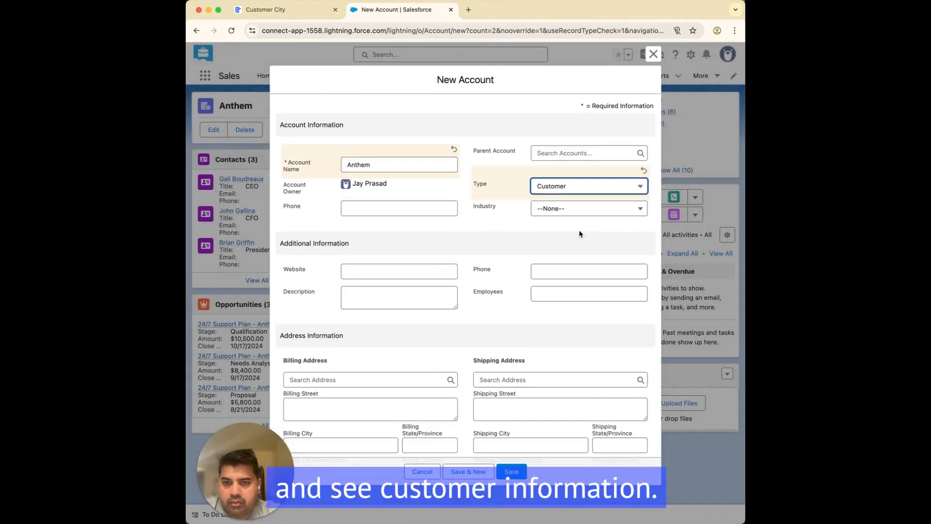
pyautogui.scroll(-5, 524, 291)
pyautogui.scroll(4, 524, 291)
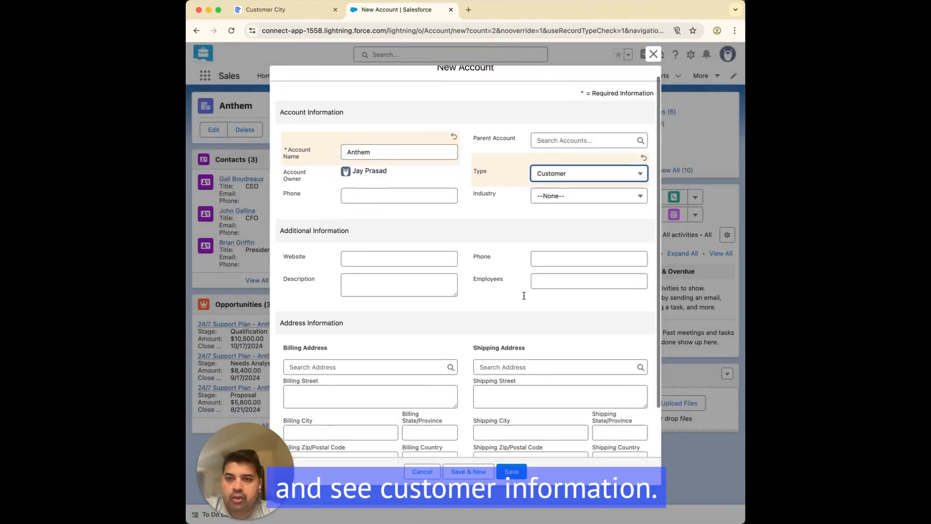
pyautogui.click(511, 472)
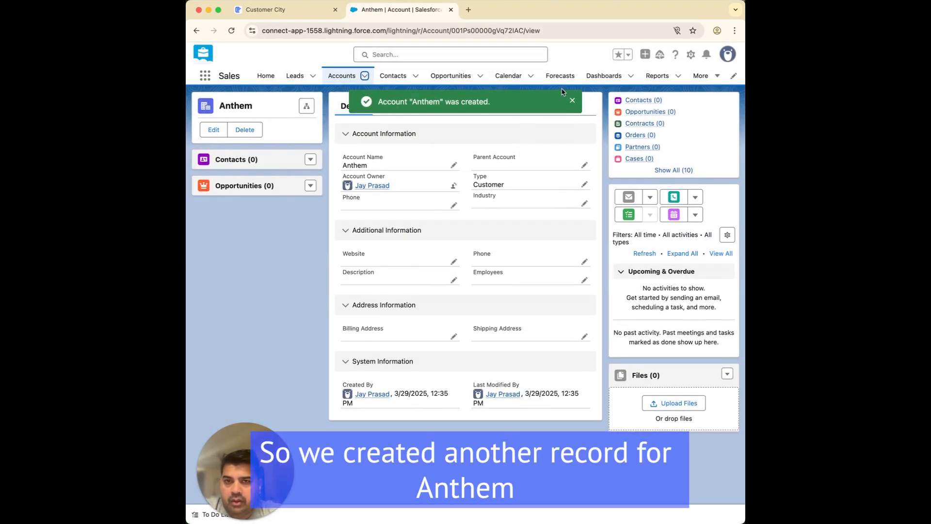
pyautogui.click(572, 101)
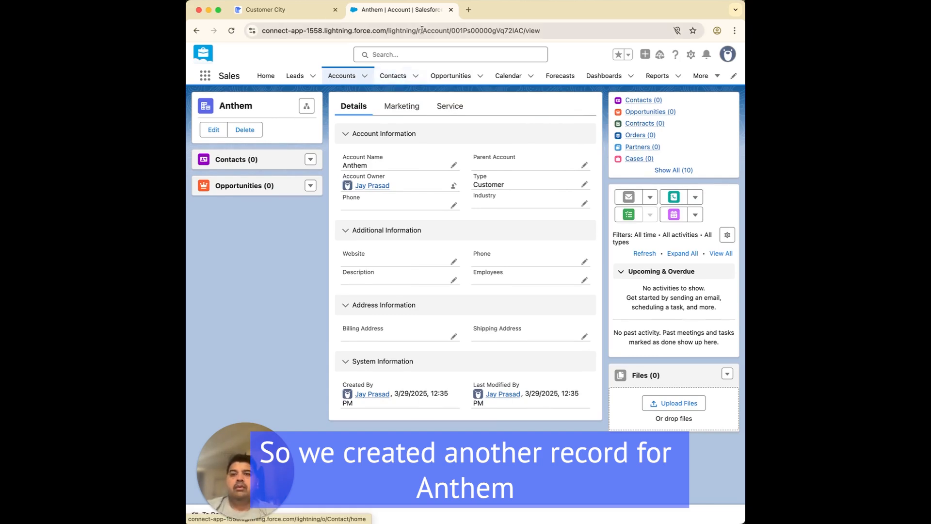
# Step: Open the original Anthem account alongside the new one in separate browser tabs and compare their details
pyautogui.rightClick(434, 17)
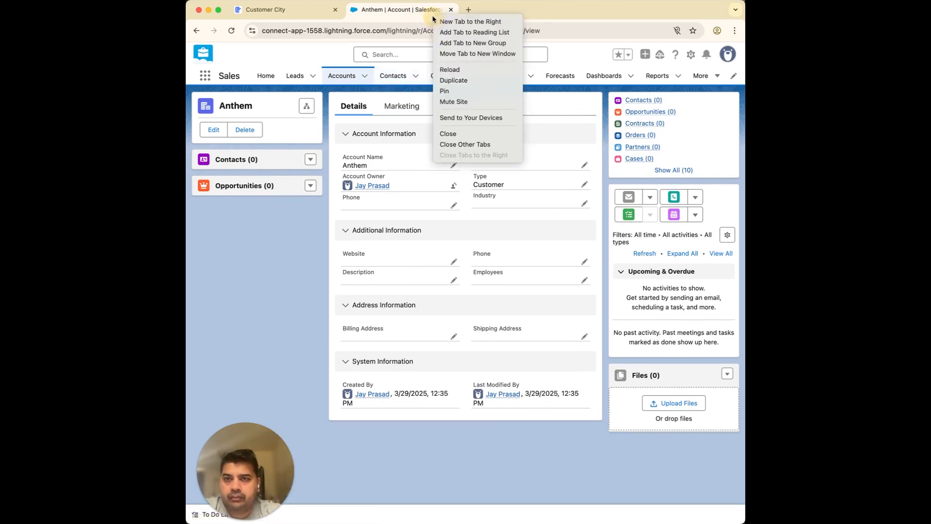
pyautogui.click(451, 78)
pyautogui.click(414, 10)
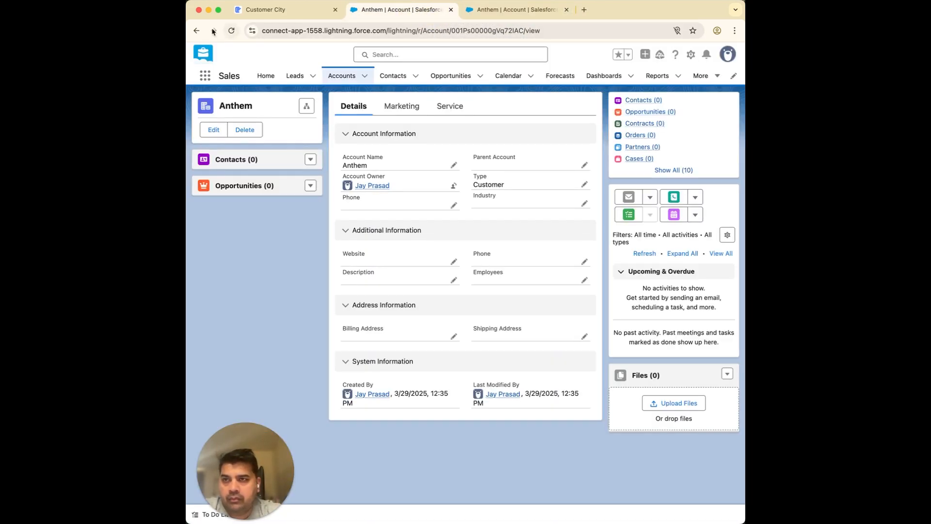
pyautogui.click(197, 31)
pyautogui.click(653, 54)
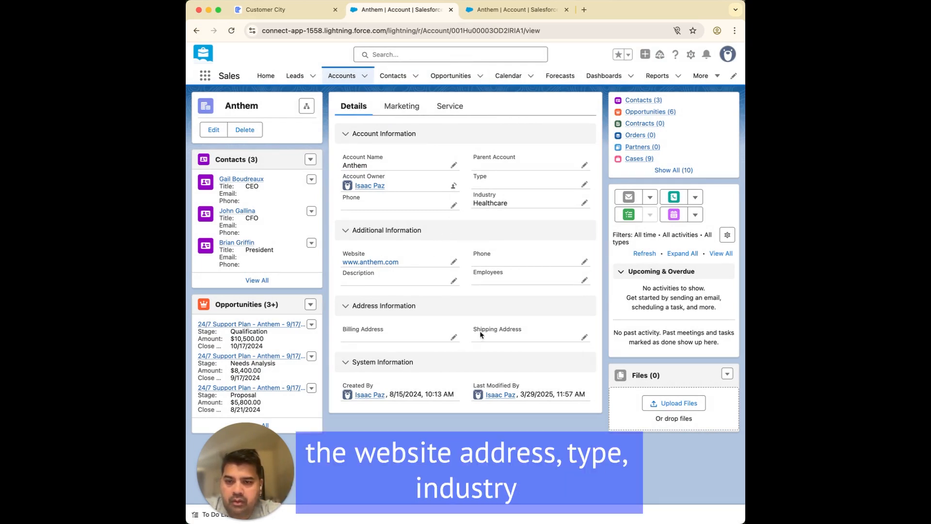
pyautogui.click(500, 10)
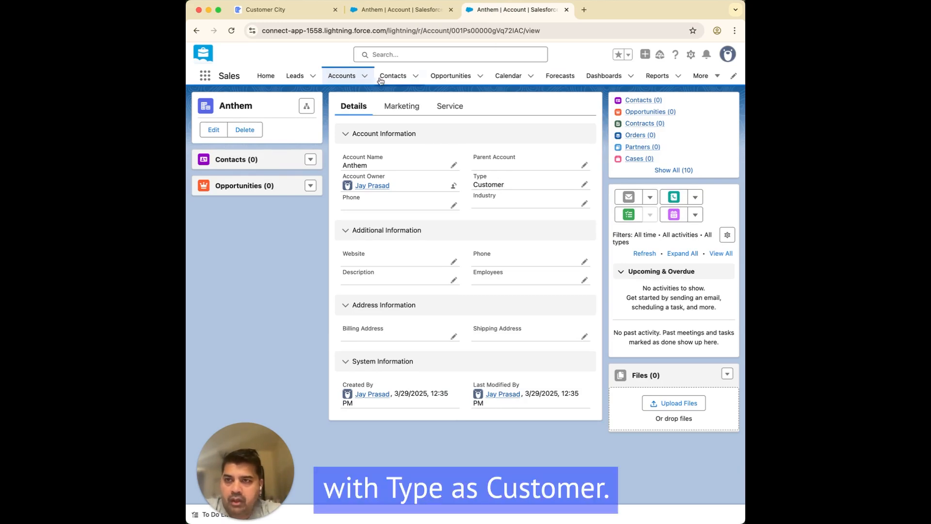
# Step: Switch back to Customer City, reload the Duplicate Records View and locate the Anthem account by searching for anthem
pyautogui.click(284, 11)
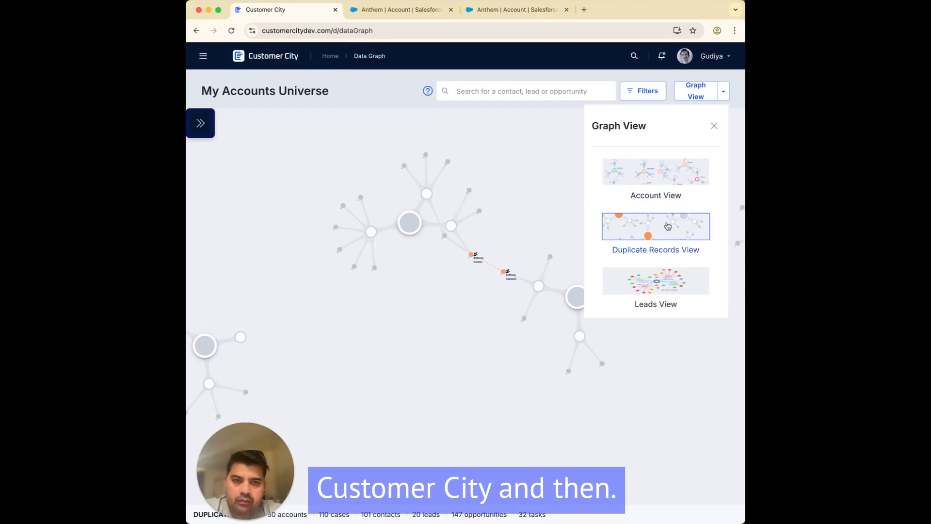
pyautogui.click(668, 226)
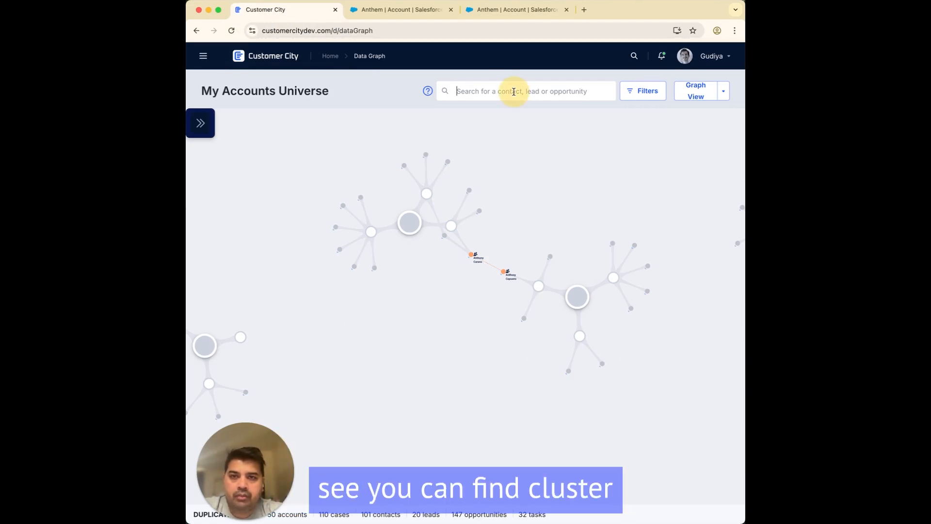
pyautogui.write('an')
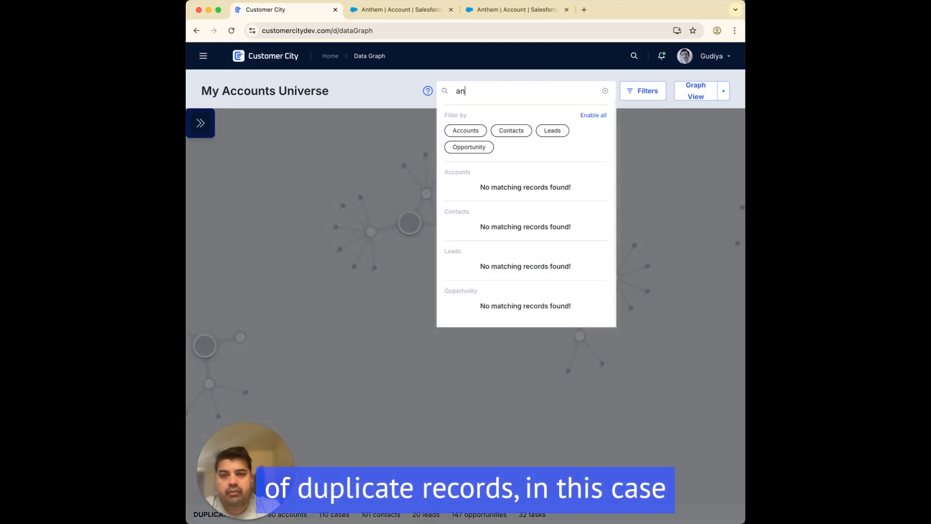
pyautogui.write('them')
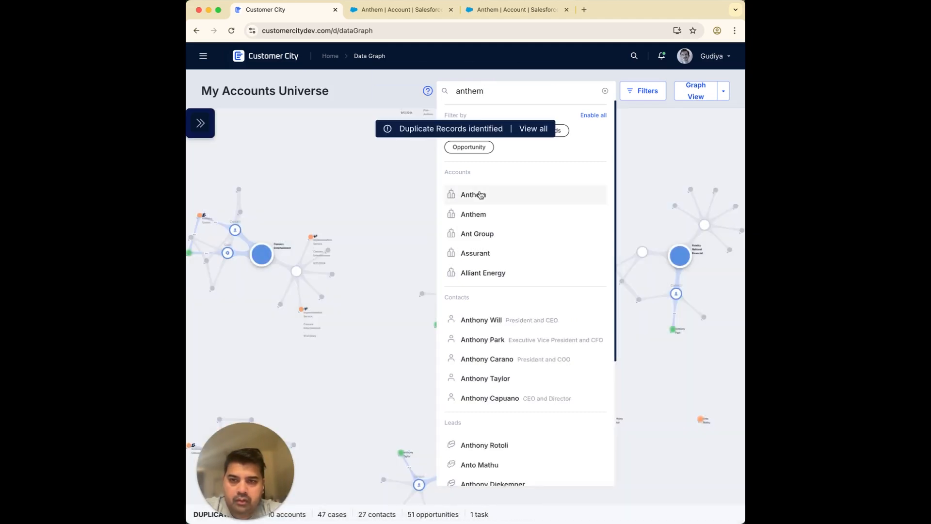
pyautogui.click(480, 195)
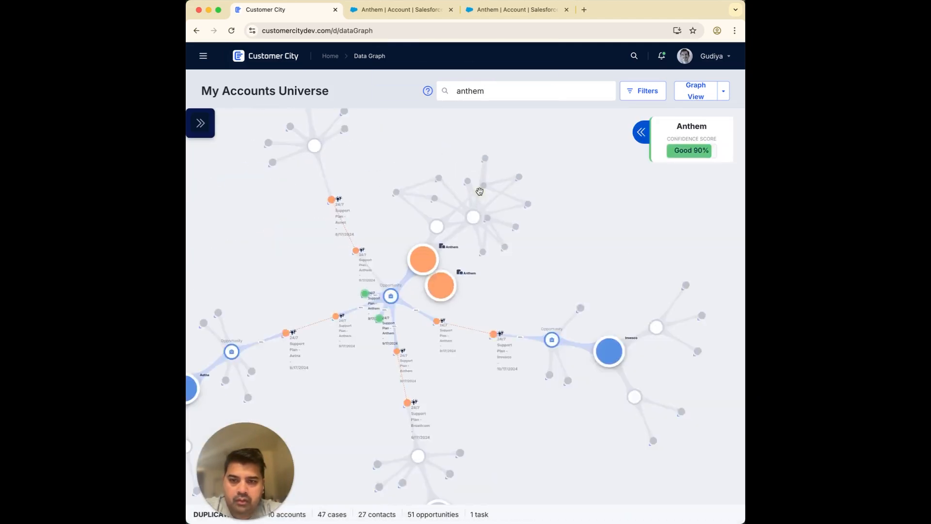
# Step: Inspect the two adjacent Anthem nodes, open Analyze and Merge Duplicate, and compare the master, duplicate and Smart Merge field values
pyautogui.moveTo(469, 309)
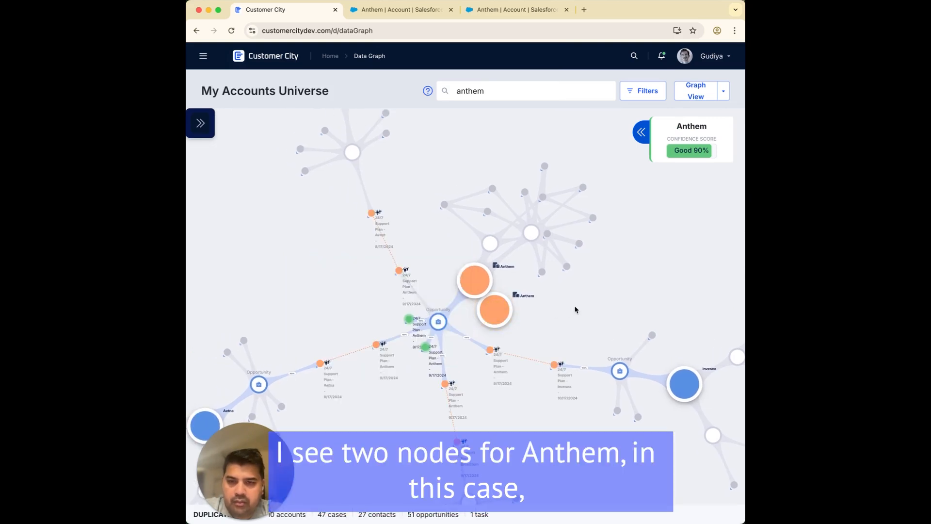
pyautogui.scroll(5, 515, 303)
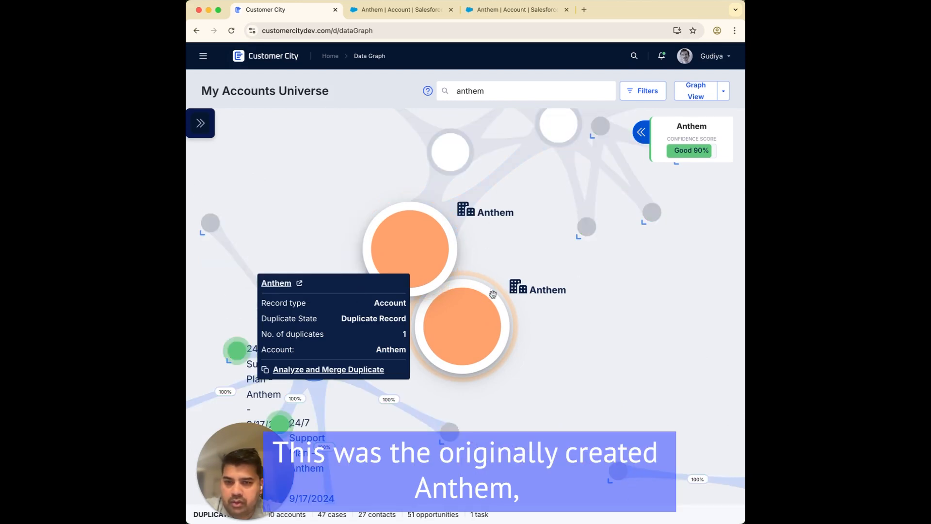
pyautogui.scroll(-5, 560, 347)
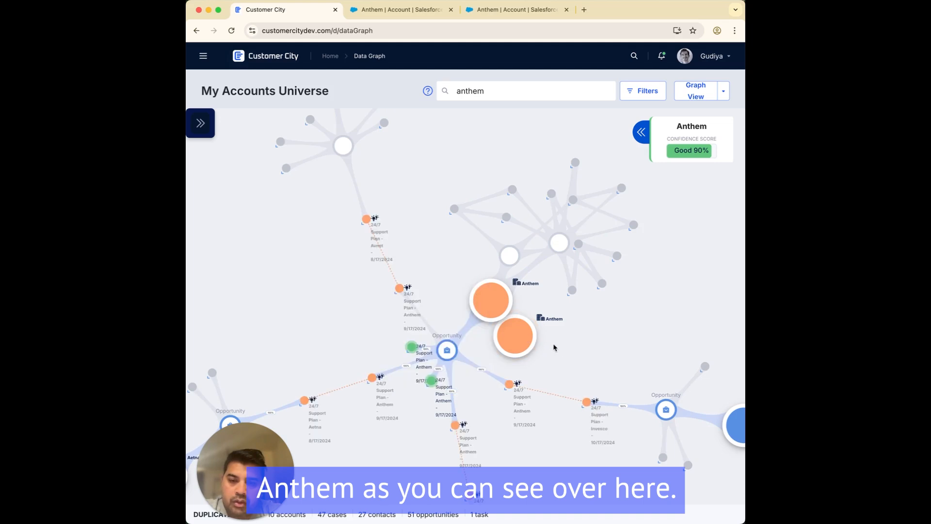
pyautogui.scroll(3, 557, 348)
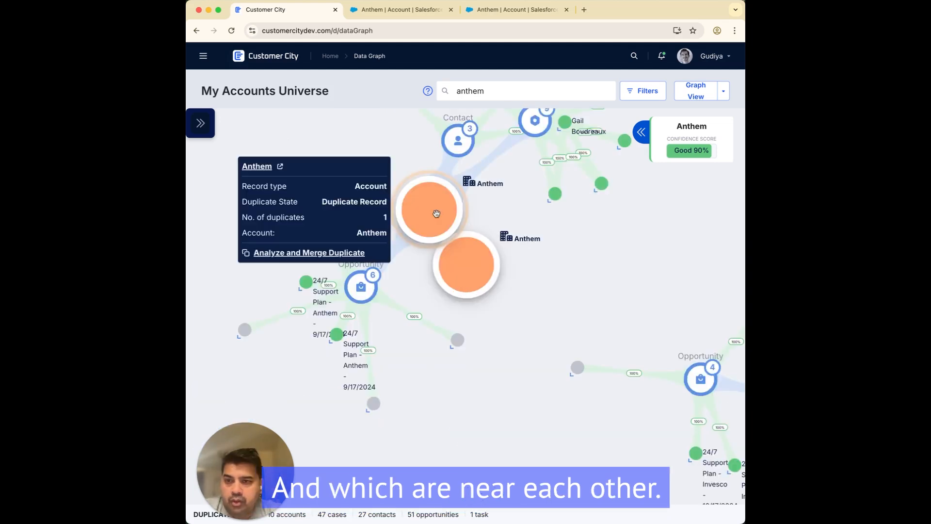
pyautogui.click(353, 255)
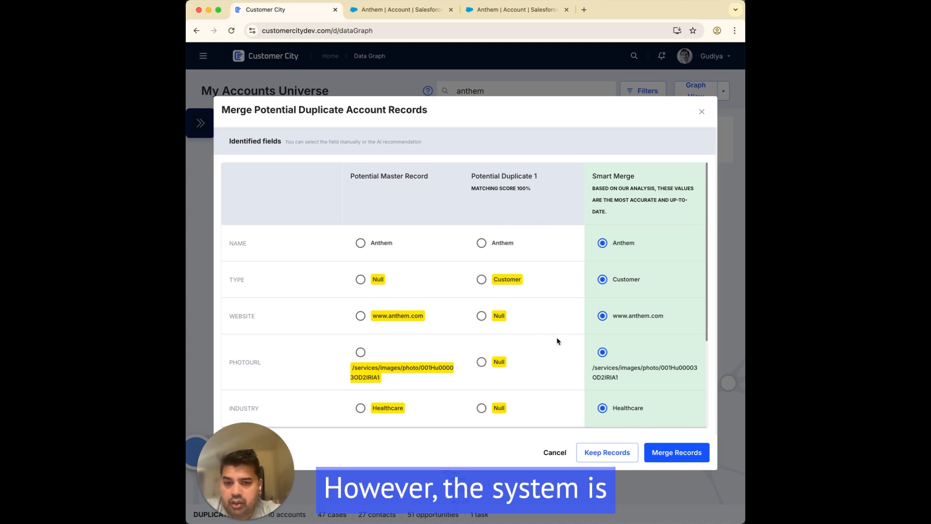
pyautogui.scroll(-3, 624, 380)
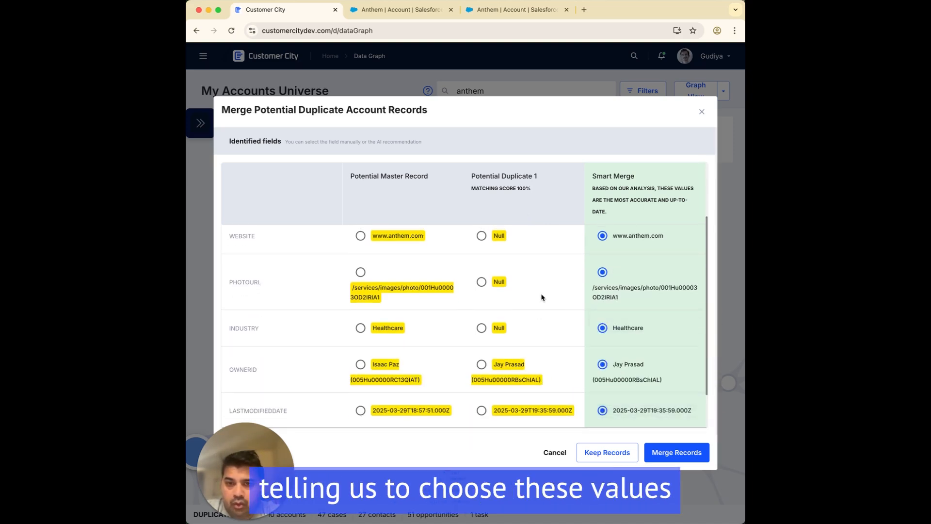
pyautogui.scroll(3, 542, 297)
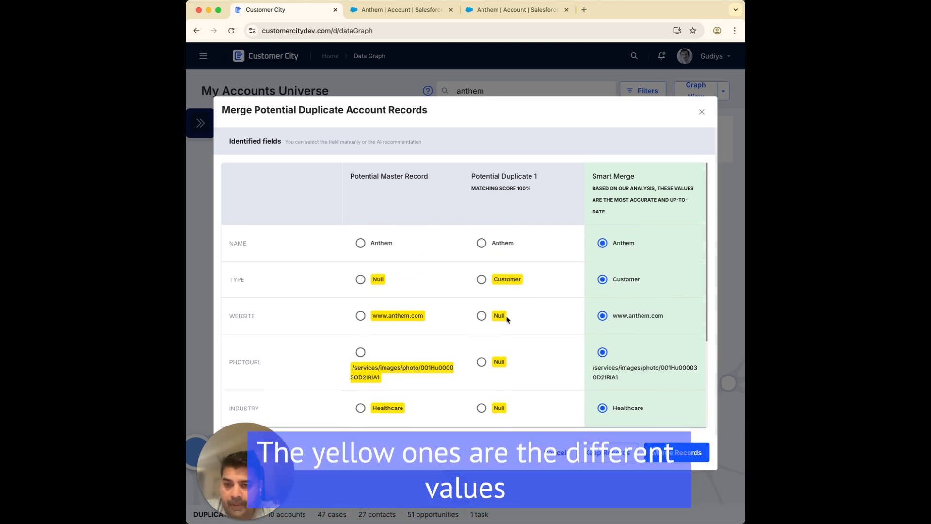
pyautogui.scroll(-2, 508, 318)
pyautogui.scroll(2, 508, 318)
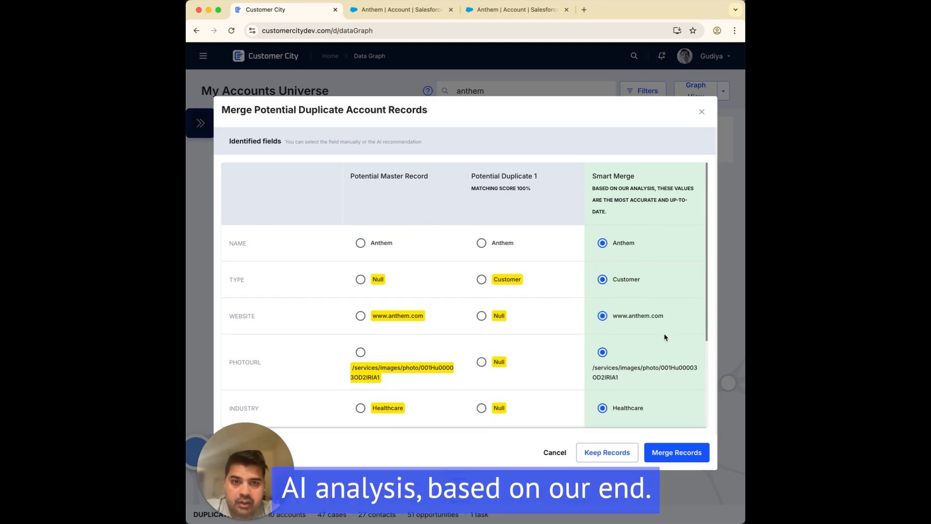
# Step: Review the recommended Smart Merge values, and select the Potential Master Record's values for Type, Name and Website instead
pyautogui.moveTo(662, 323)
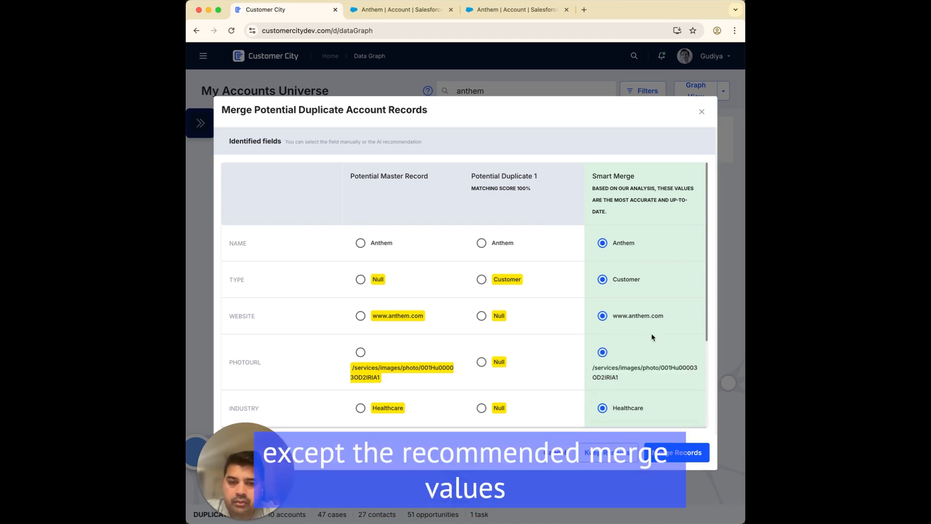
pyautogui.scroll(-5, 652, 337)
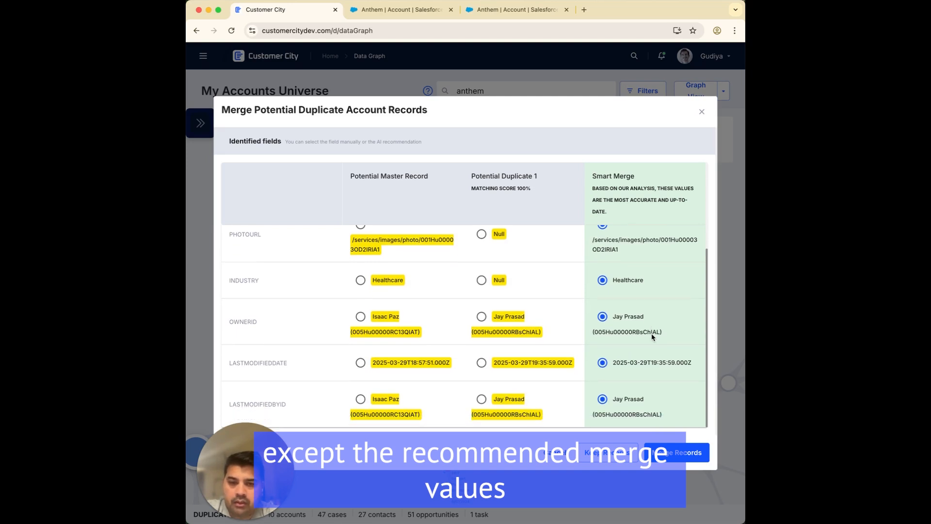
pyautogui.scroll(5, 652, 337)
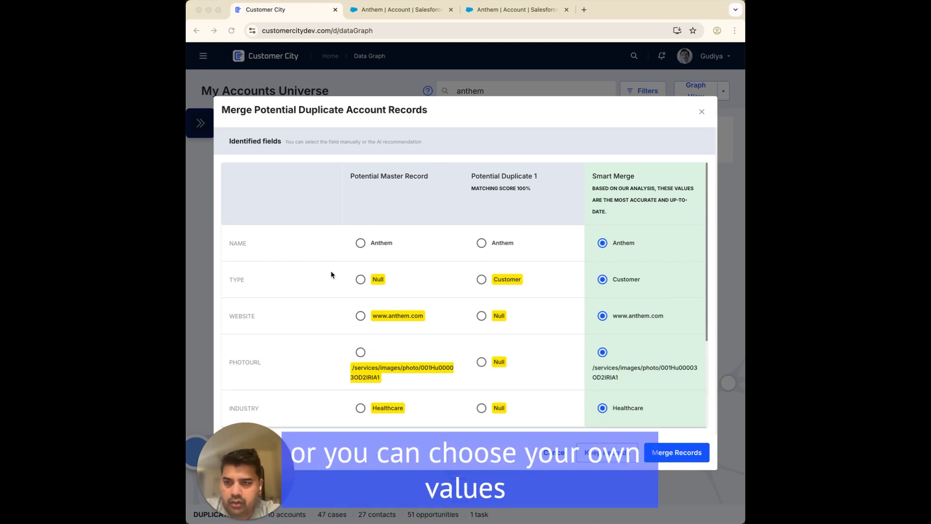
pyautogui.scroll(-3, 391, 314)
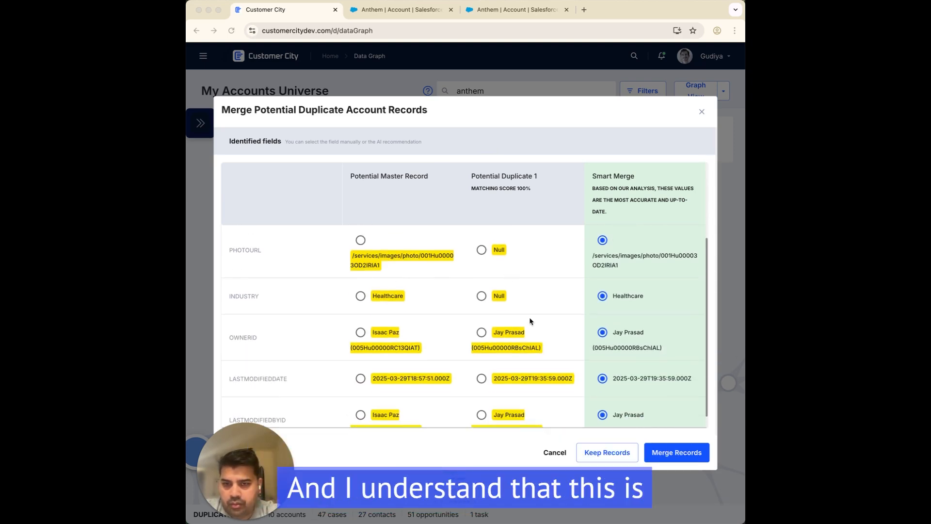
pyautogui.scroll(3, 530, 322)
pyautogui.click(360, 279)
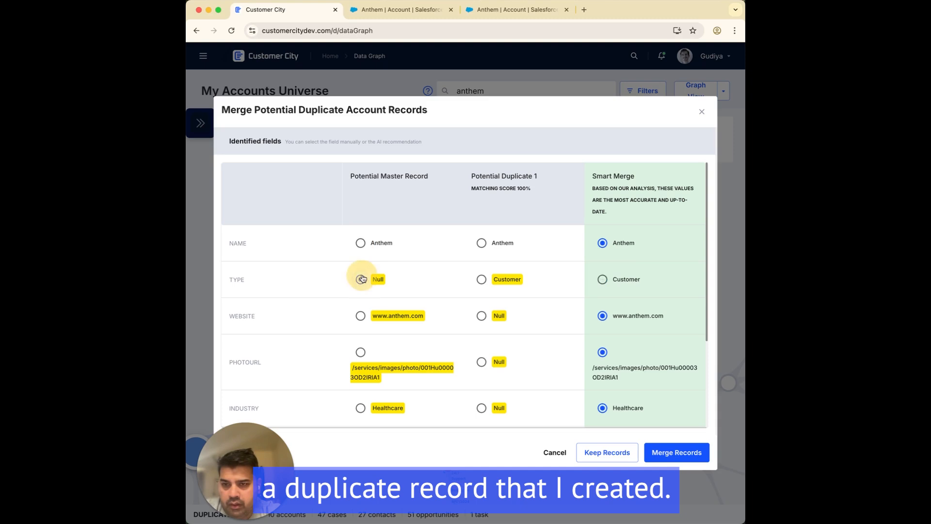
pyautogui.click(360, 243)
pyautogui.click(361, 316)
# Step: Select the Potential Master Record's values for PhotoURL, Industry, OwnerID, LastModifiedDate and LastModifiedByID, and check all the selections
pyautogui.scroll(-3, 361, 281)
pyautogui.click(360, 231)
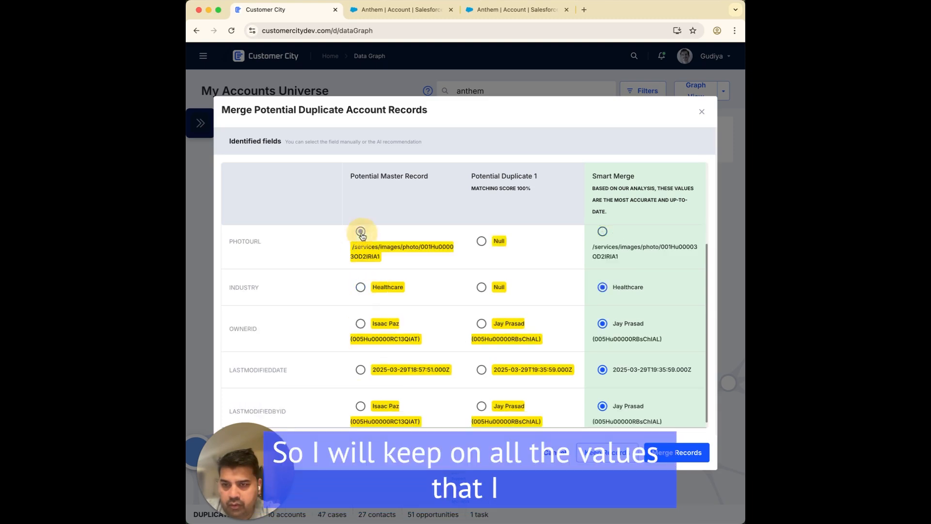
pyautogui.click(361, 285)
pyautogui.click(360, 317)
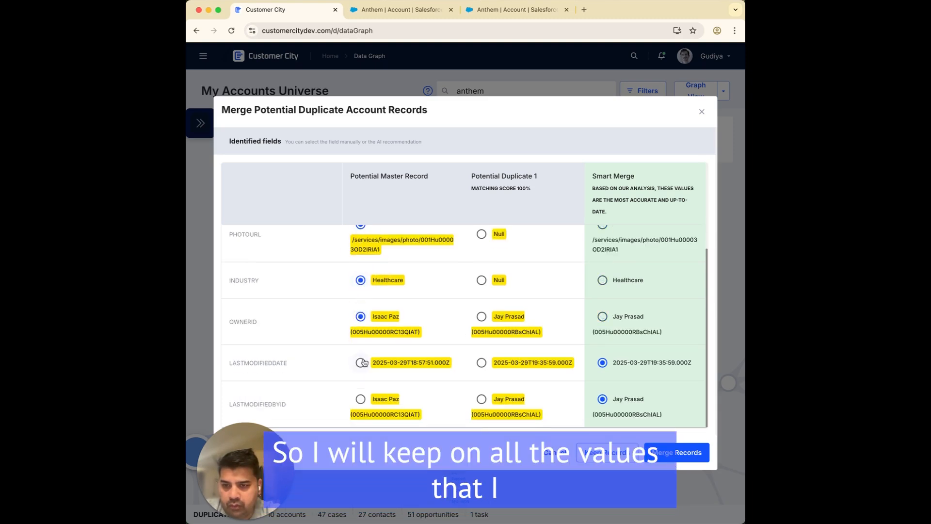
pyautogui.click(360, 362)
pyautogui.click(361, 399)
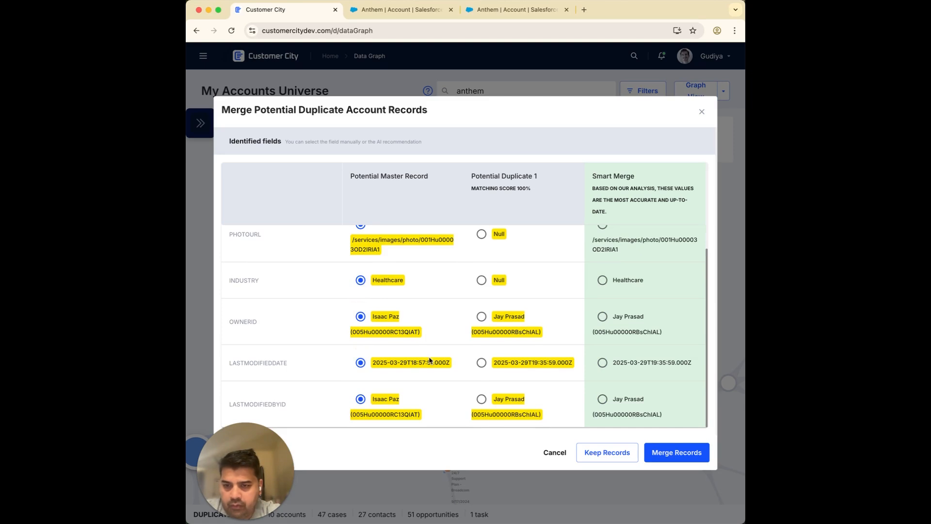
pyautogui.scroll(5, 431, 361)
pyautogui.scroll(-5, 547, 358)
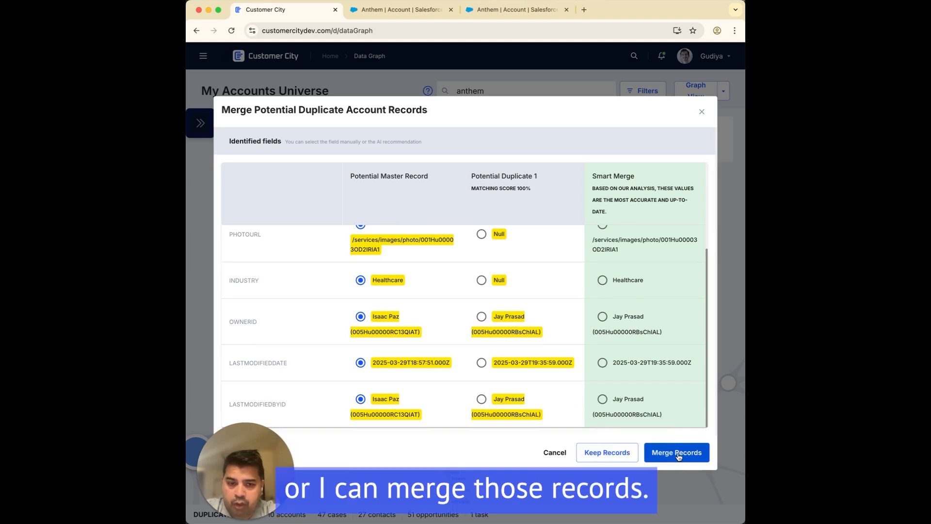
# Step: Compare the duplicate and original Anthem accounts in Salesforce, return to Customer City and merge the two records
pyautogui.click(403, 10)
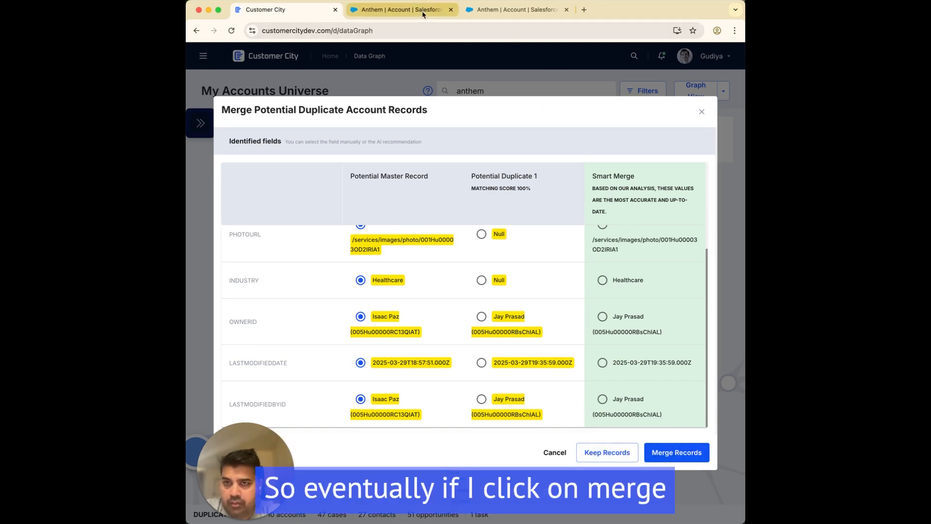
pyautogui.click(486, 13)
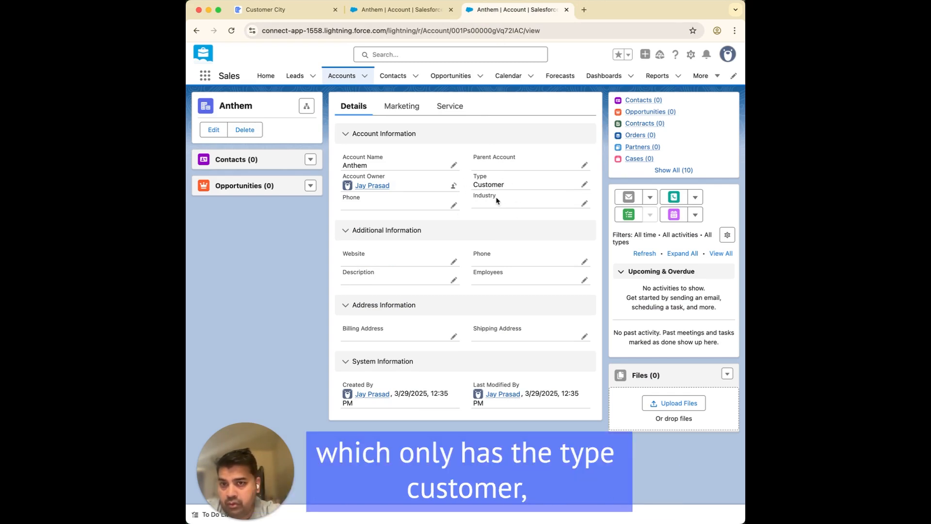
pyautogui.click(412, 11)
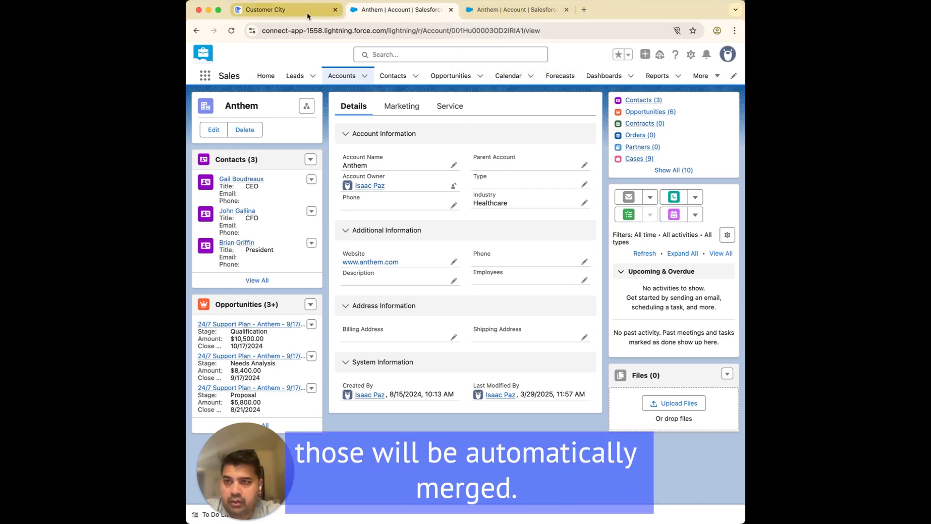
pyautogui.click(266, 9)
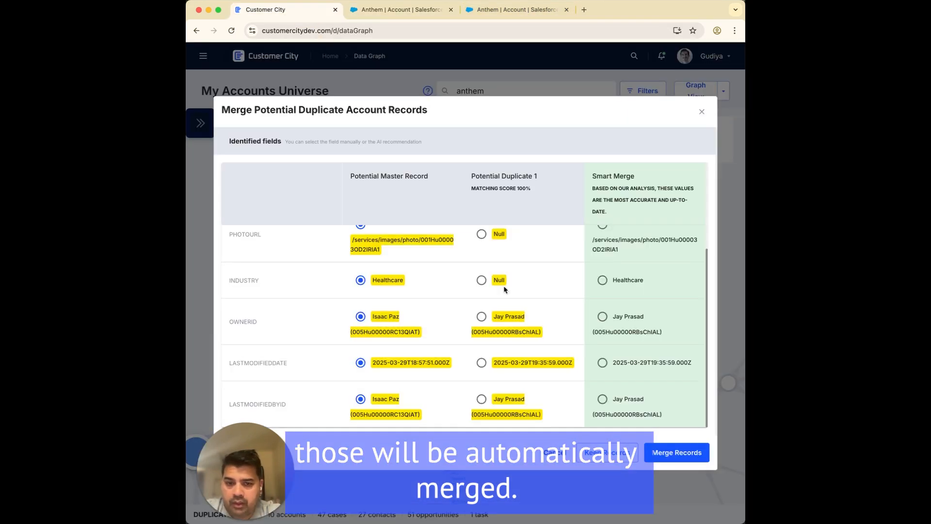
pyautogui.click(702, 449)
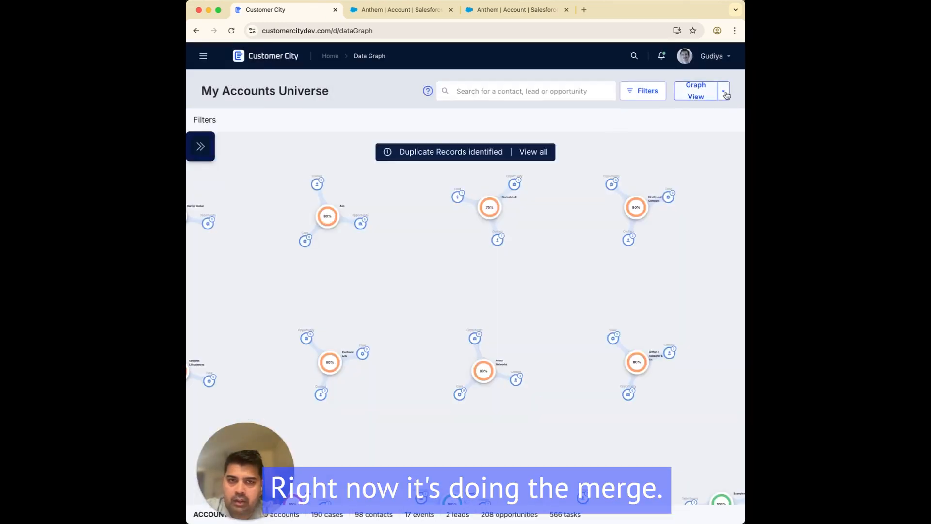
# Step: Switch the graph to Duplicate Records View, search for anthem and open the Anthem account to check for remaining duplicates
pyautogui.click(726, 92)
pyautogui.click(685, 217)
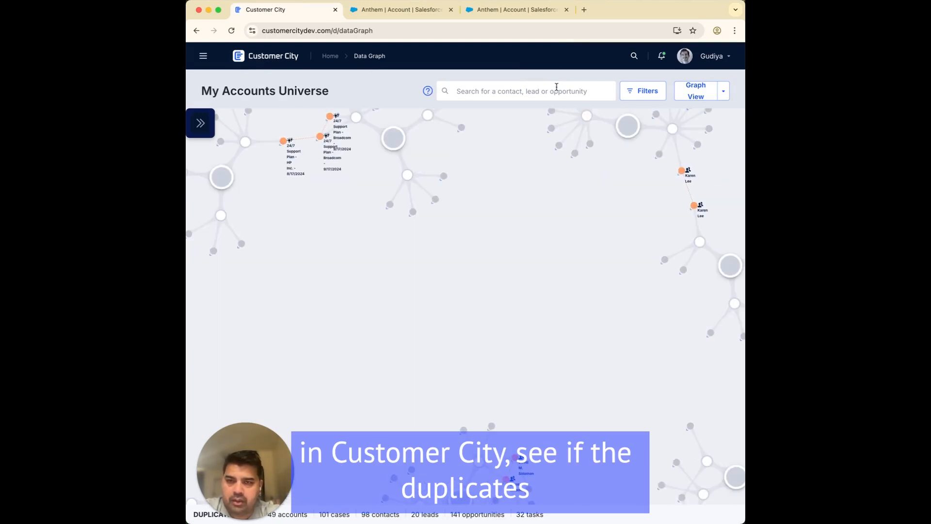
pyautogui.click(556, 87)
pyautogui.write('a')
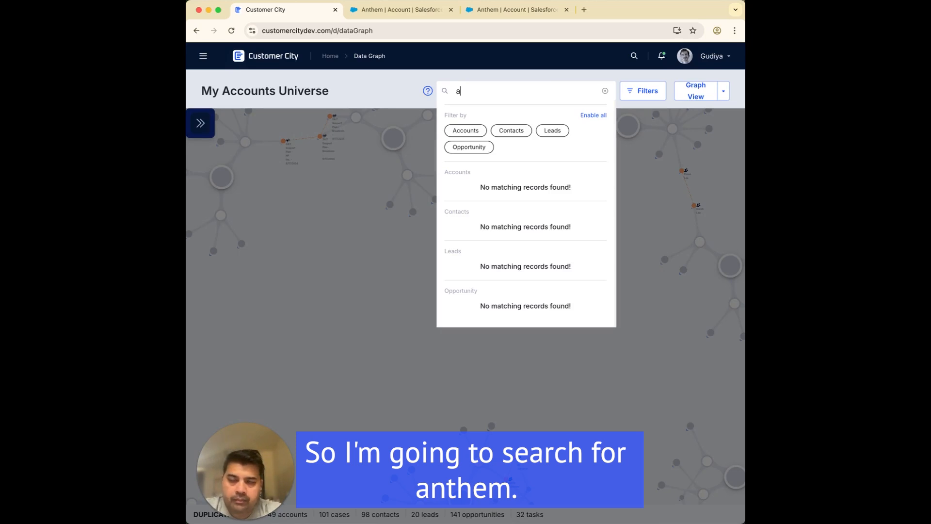
pyautogui.write('nthem')
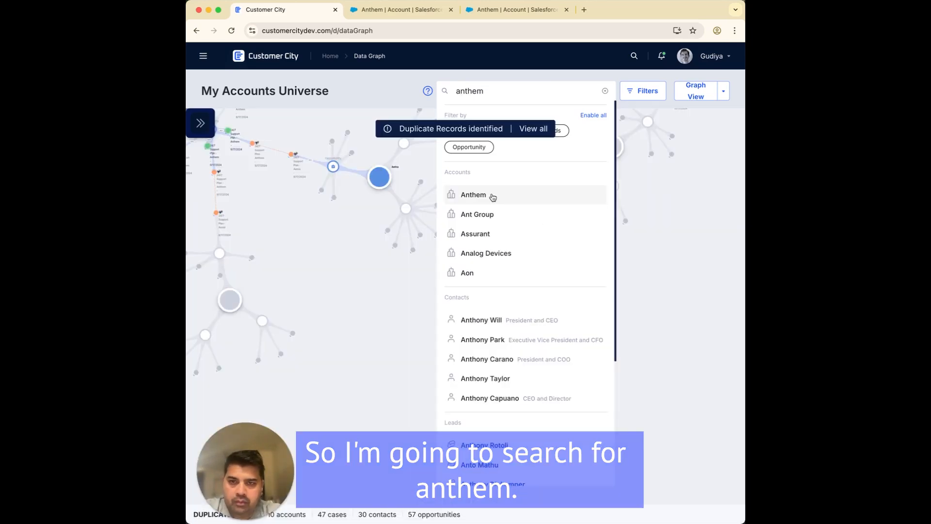
pyautogui.click(493, 197)
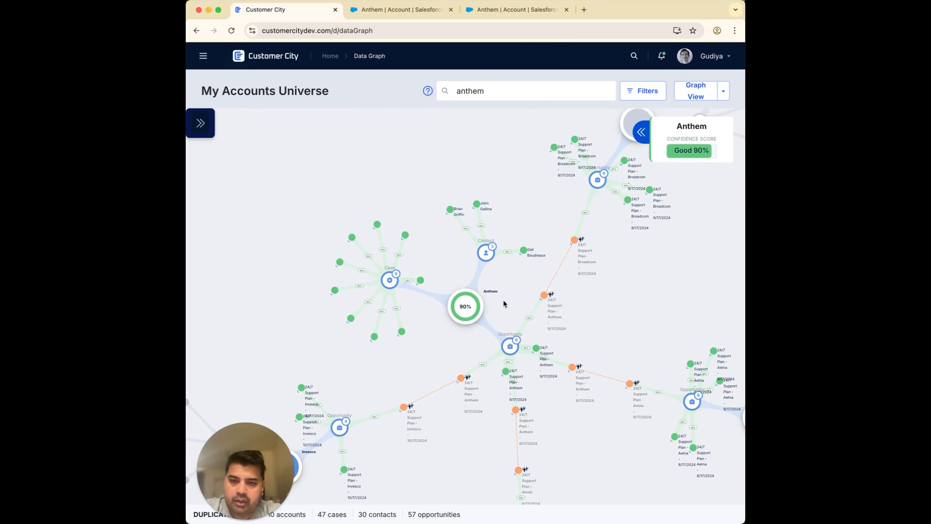
pyautogui.click(724, 92)
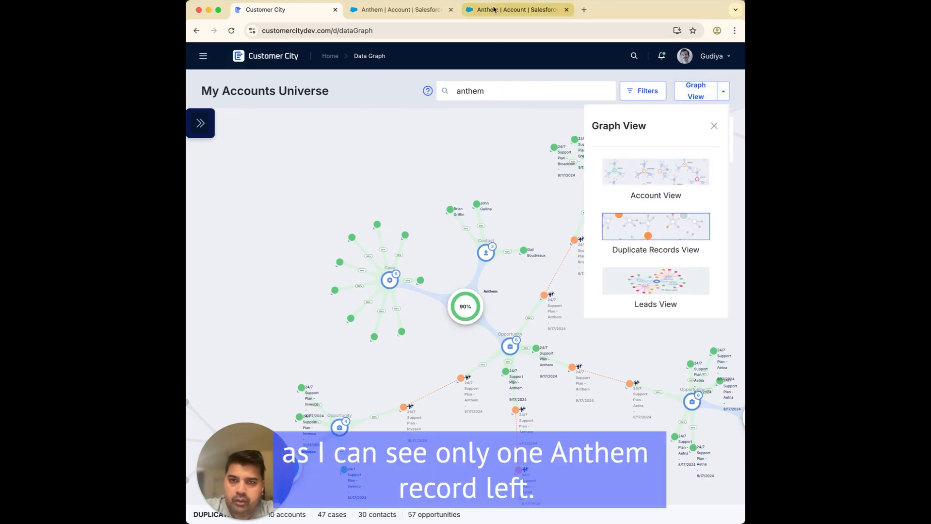
# Step: Switch to Salesforce and reload the duplicate and the original Anthem account pages to verify the merge
pyautogui.click(402, 9)
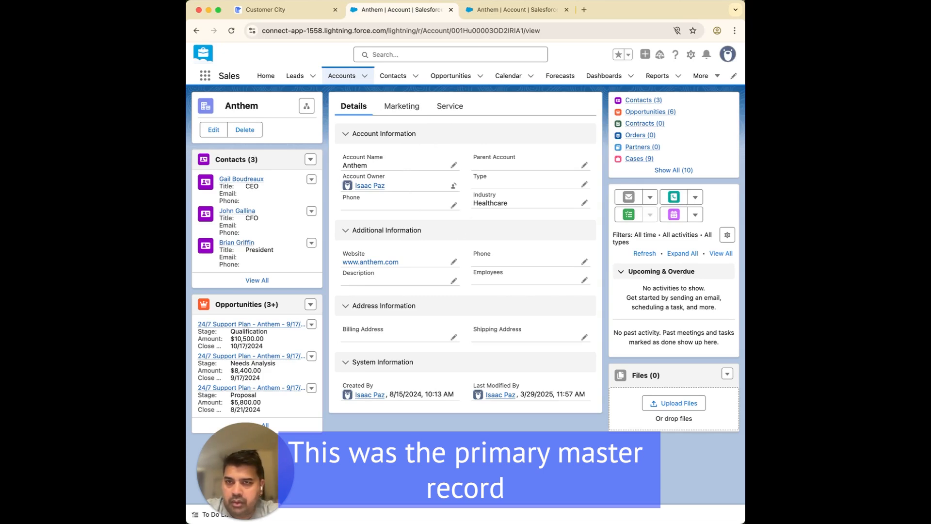
pyautogui.hotkey('ctrl', 'Tab')
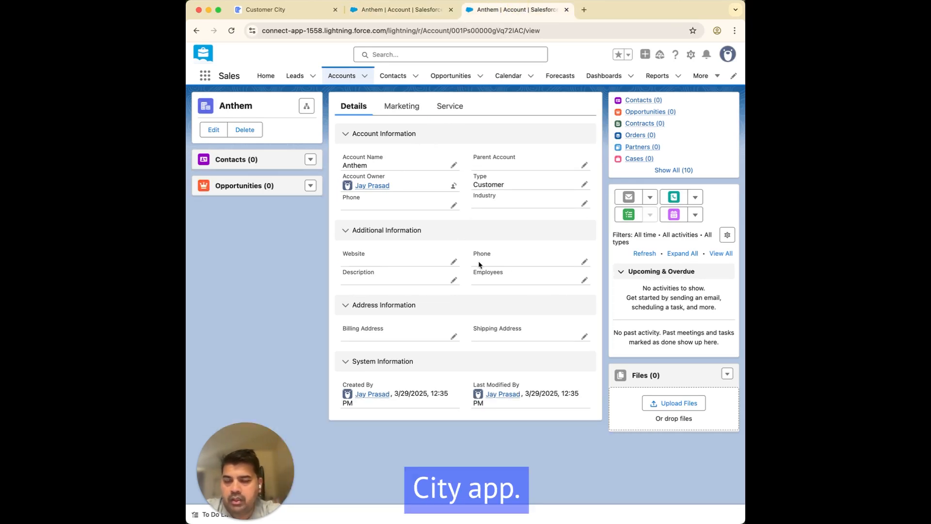
pyautogui.click(231, 31)
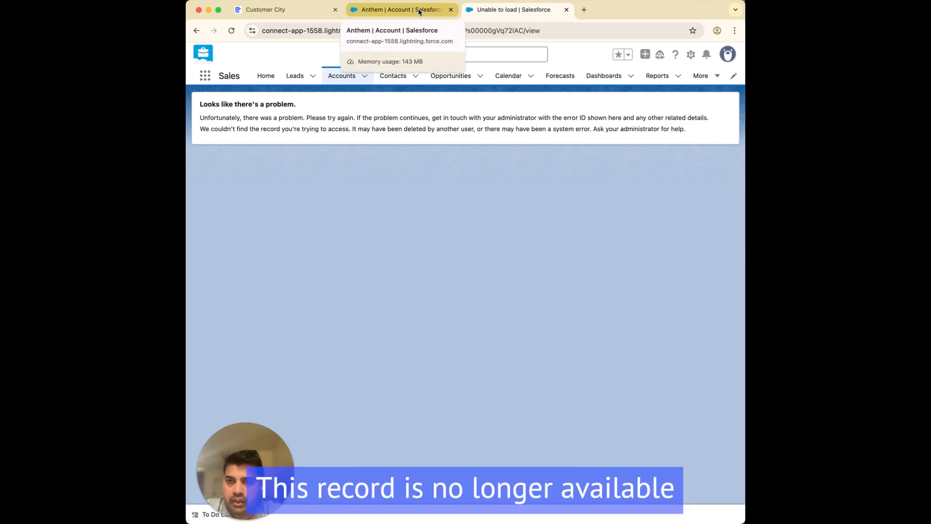
pyautogui.click(421, 10)
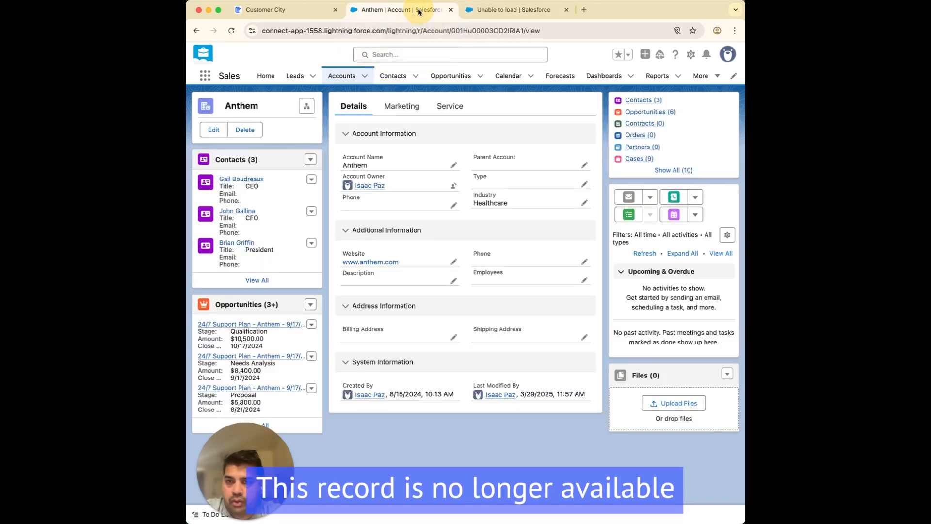
pyautogui.click(232, 31)
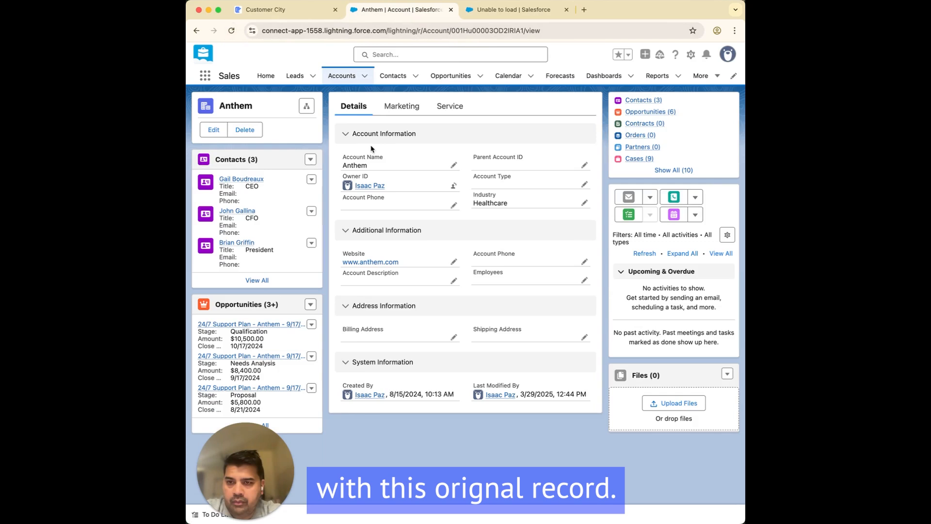